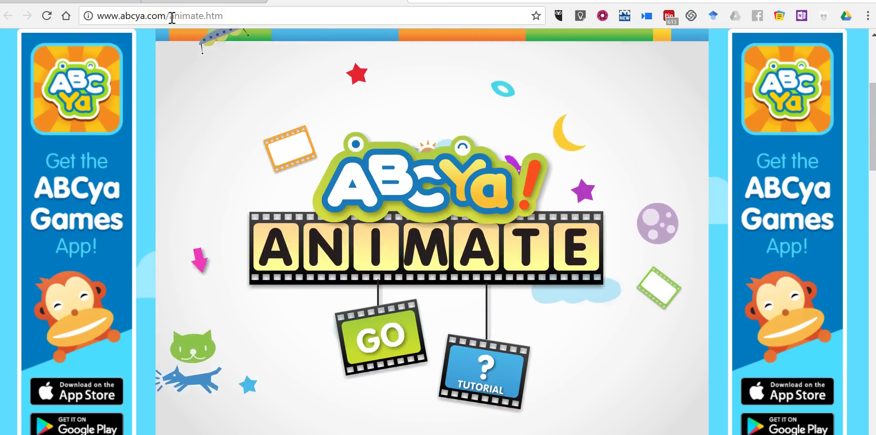
Press GO on the title screen to open a blank animation editor
{"action": "left_click", "coordinate": [382, 347]}
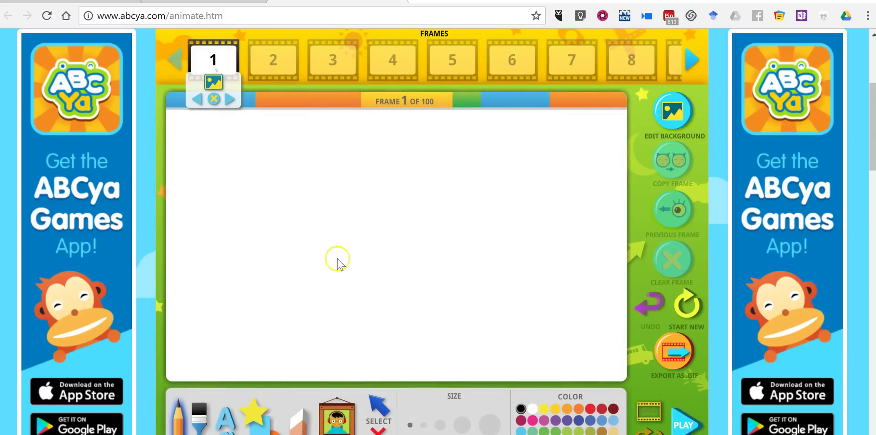
Choose the Underwater background for frame 1 and confirm it with Done
{"action": "left_click", "coordinate": [677, 120]}
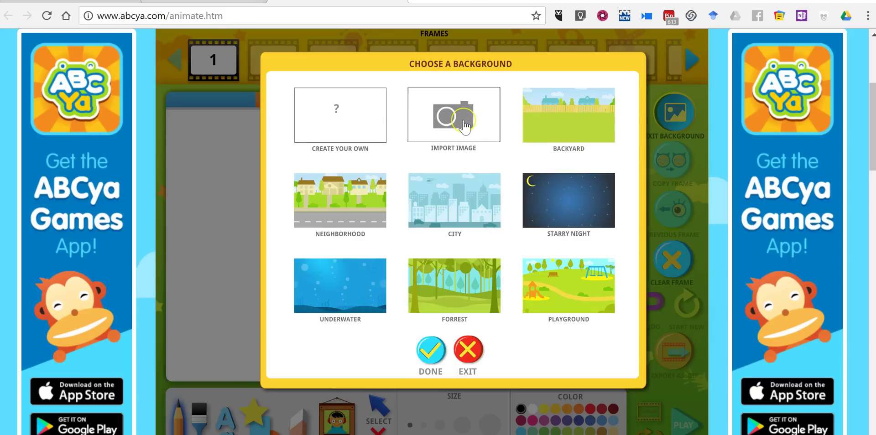
{"action": "left_click", "coordinate": [326, 283]}
{"action": "left_click", "coordinate": [327, 288]}
{"action": "left_click", "coordinate": [435, 354]}
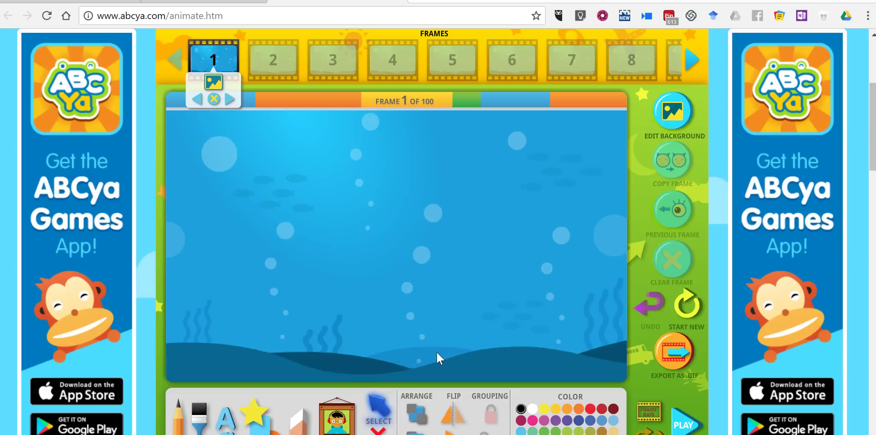
{"action": "left_click", "coordinate": [400, 212]}
Draw a yellow fish outline with the pencil on frame 1
{"action": "left_click", "coordinate": [180, 423]}
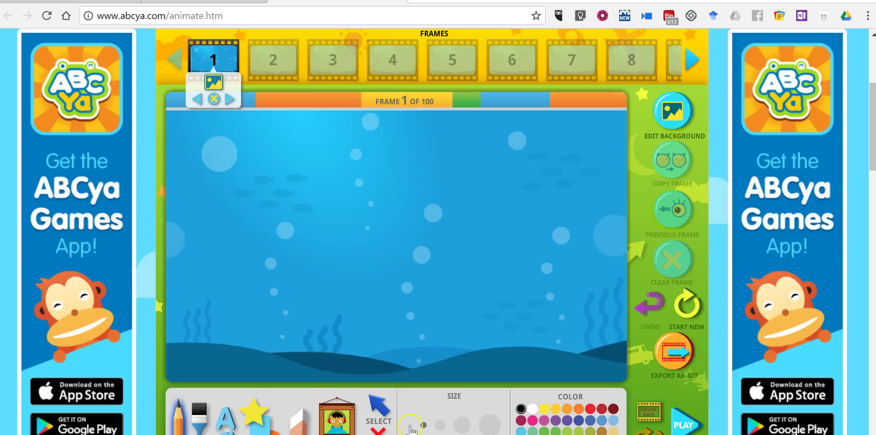
{"action": "left_click", "coordinate": [545, 410]}
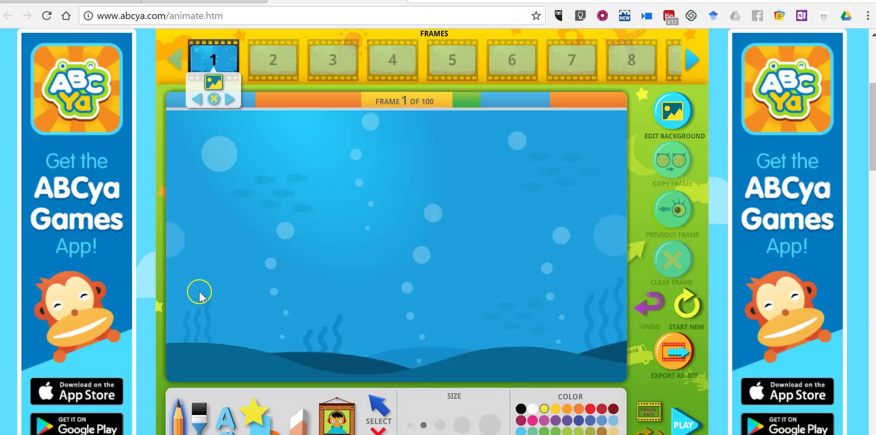
{"action": "mouse_move", "coordinate": [199, 292]}
{"action": "left_mouse_down"}
{"action": "mouse_move", "coordinate": [190, 357]}
{"action": "mouse_move", "coordinate": [244, 310]}
{"action": "mouse_move", "coordinate": [304, 288]}
{"action": "mouse_move", "coordinate": [322, 303]}
{"action": "mouse_move", "coordinate": [319, 353]}
{"action": "mouse_move", "coordinate": [305, 366]}
{"action": "mouse_move", "coordinate": [276, 363]}
{"action": "mouse_move", "coordinate": [247, 337]}
{"action": "mouse_move", "coordinate": [238, 306]}
{"action": "mouse_move", "coordinate": [198, 287]}
{"action": "left_mouse_up"}
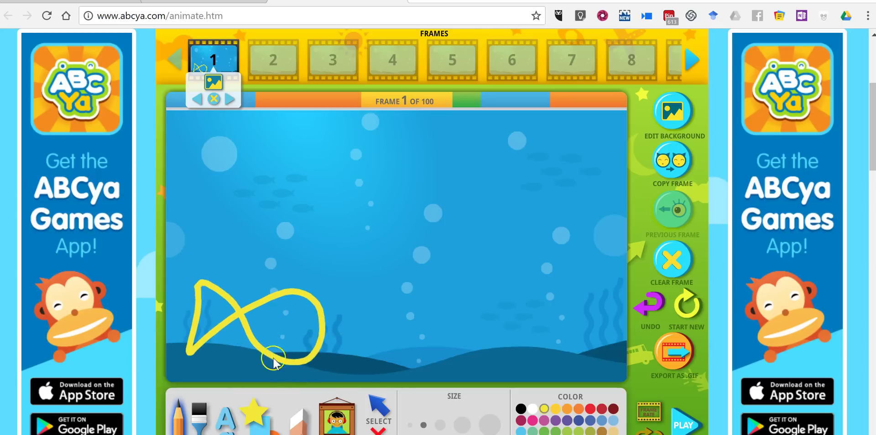
Give the yellow fish a black eye and mouth, then copy the frame into frame 2
{"action": "left_click", "coordinate": [564, 416]}
{"action": "left_click", "coordinate": [521, 411]}
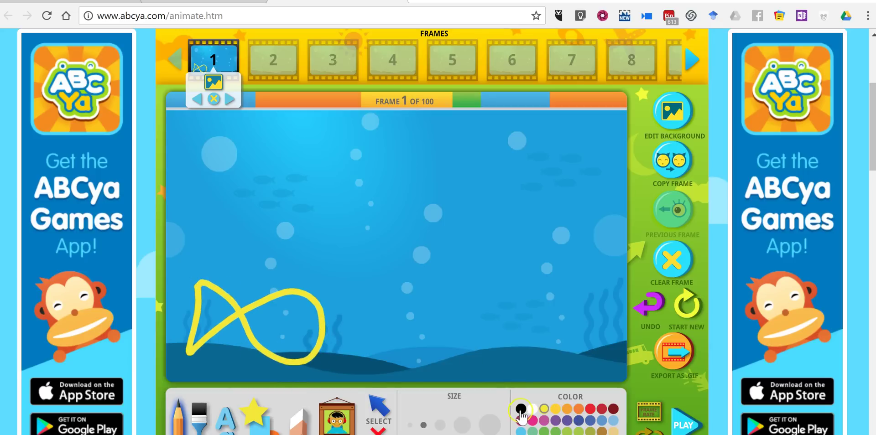
{"action": "left_click", "coordinate": [318, 325]}
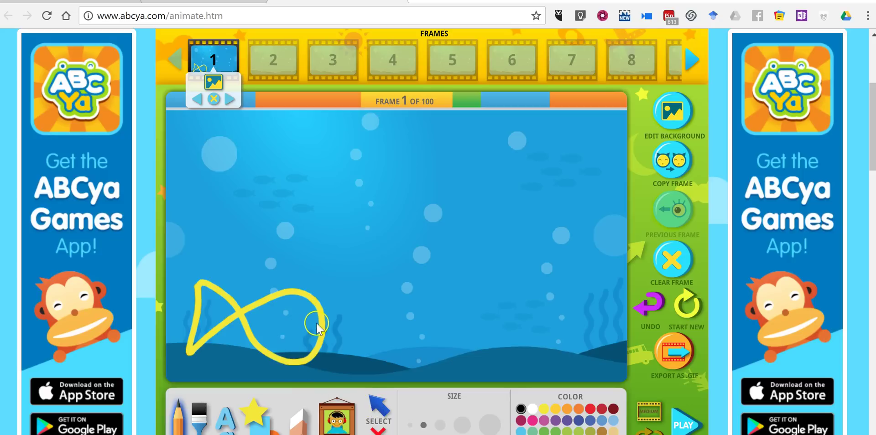
{"action": "mouse_move", "coordinate": [318, 325]}
{"action": "left_mouse_down"}
{"action": "mouse_move", "coordinate": [292, 321]}
{"action": "mouse_move", "coordinate": [319, 341]}
{"action": "left_mouse_up"}
{"action": "left_click", "coordinate": [302, 305]}
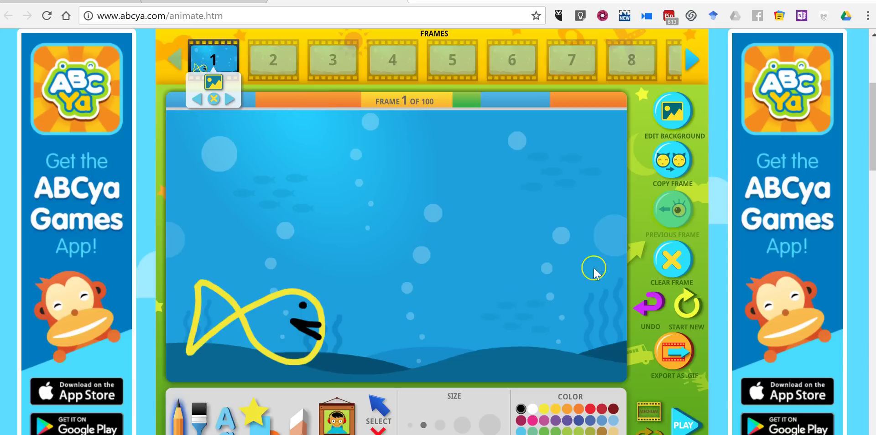
{"action": "left_click", "coordinate": [665, 162]}
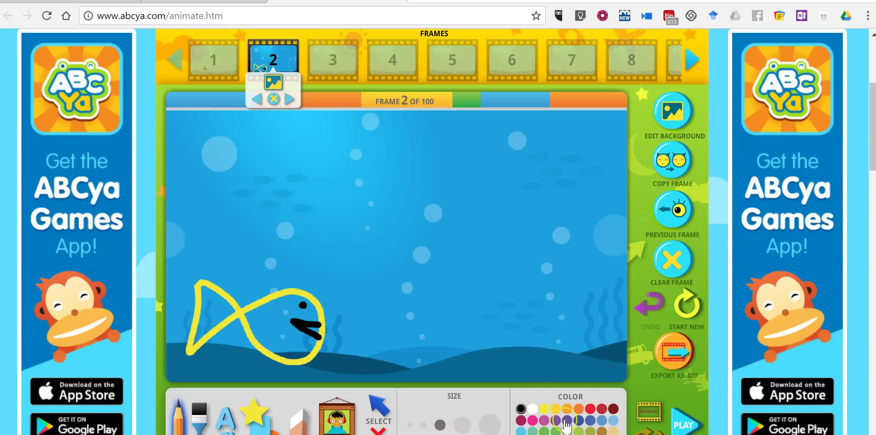
Draw a red fish beside the yellow one and paint its black eye and mouth
{"action": "left_click", "coordinate": [589, 410]}
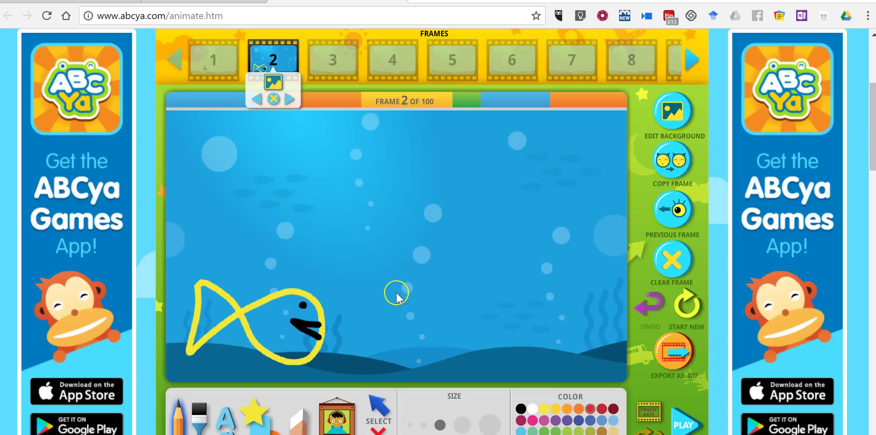
{"action": "mouse_move", "coordinate": [474, 253]}
{"action": "left_mouse_down"}
{"action": "mouse_move", "coordinate": [461, 341]}
{"action": "mouse_move", "coordinate": [432, 296]}
{"action": "mouse_move", "coordinate": [377, 244]}
{"action": "mouse_move", "coordinate": [346, 238]}
{"action": "mouse_move", "coordinate": [332, 251]}
{"action": "mouse_move", "coordinate": [323, 305]}
{"action": "mouse_move", "coordinate": [358, 318]}
{"action": "mouse_move", "coordinate": [477, 249]}
{"action": "left_mouse_up"}
{"action": "left_click", "coordinate": [520, 409]}
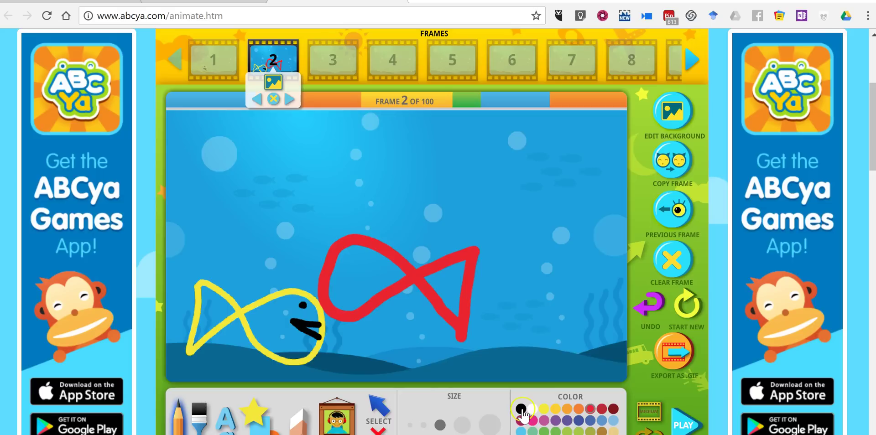
{"action": "left_click", "coordinate": [335, 264]}
{"action": "left_click_drag", "start_coordinate": [357, 273], "coordinate": [328, 288]}
{"action": "left_click", "coordinate": [349, 252]}
{"action": "left_click_drag", "start_coordinate": [349, 252], "coordinate": [350, 253]}
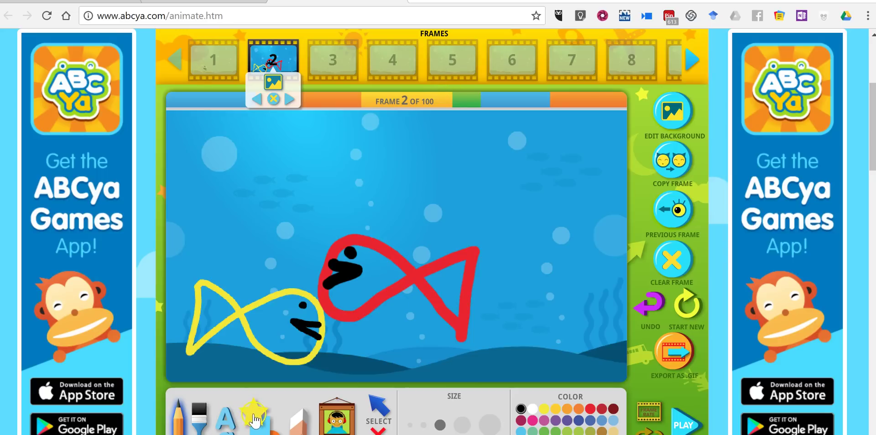
Type the caption 'These are poorly drawn fish.' above the two fish on frame 2
{"action": "left_click", "coordinate": [225, 417]}
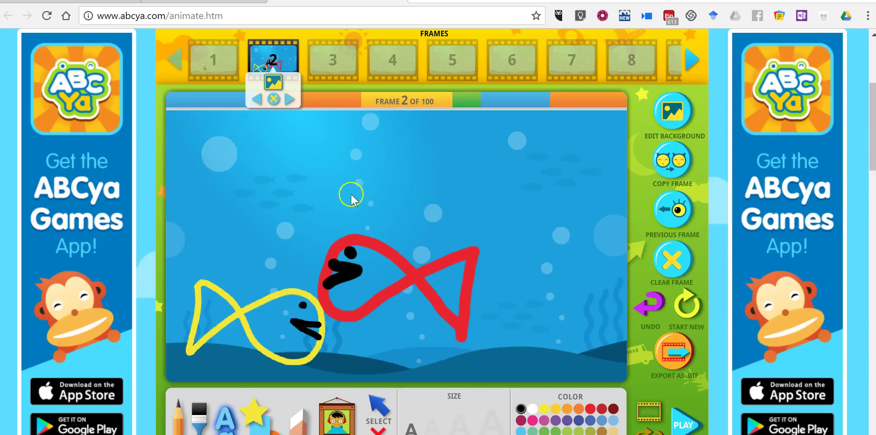
{"action": "left_click", "coordinate": [331, 183]}
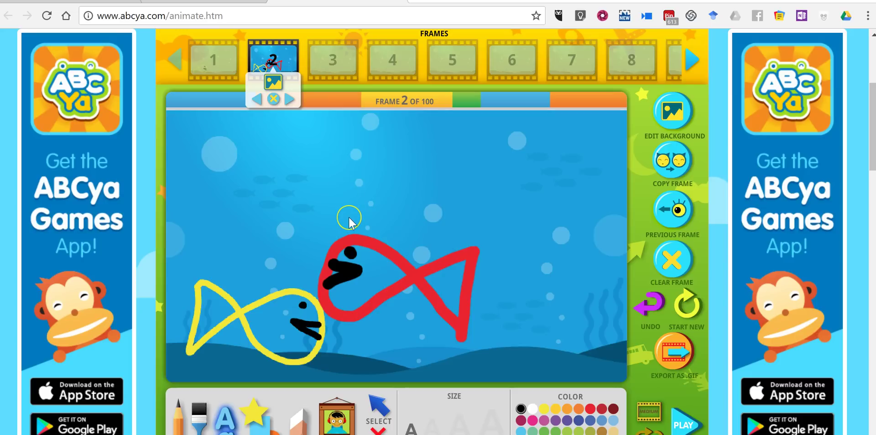
{"action": "type", "text": "Thi"}
{"action": "key", "text": "BackSpace"}
{"action": "type", "text": "e"}
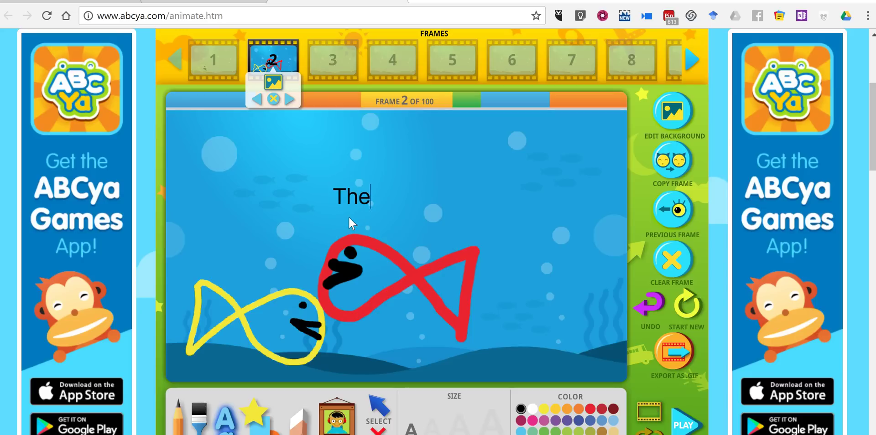
{"action": "type", "text": "se are poorly drawn fish."}
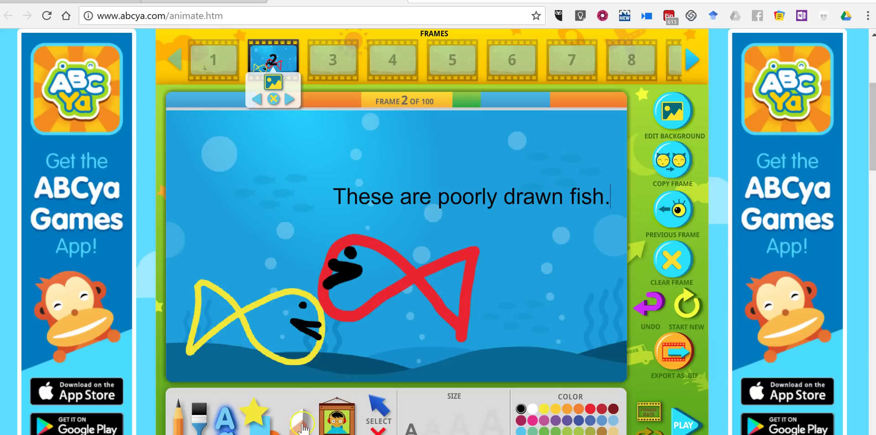
{"action": "left_click", "coordinate": [263, 424]}
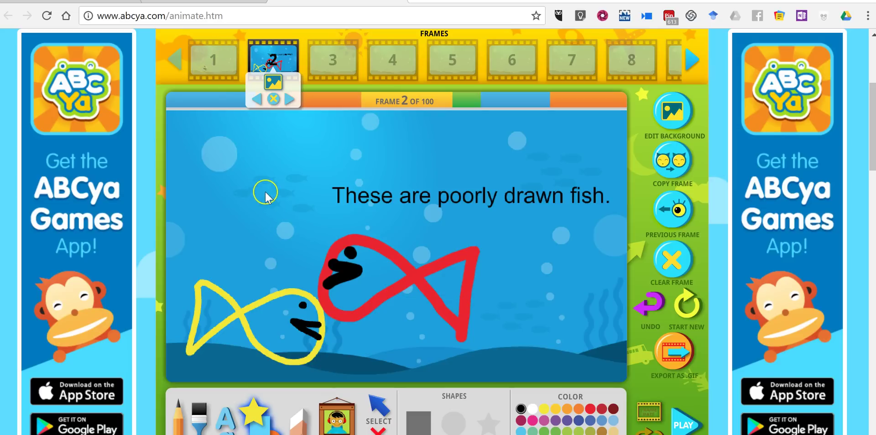
{"action": "scroll", "coordinate": [692, 391], "scroll_direction": "down", "scroll_amount": 2}
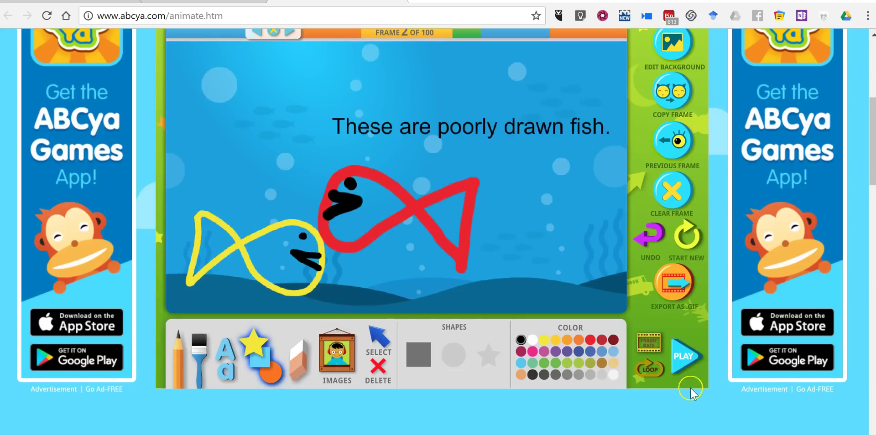
{"action": "left_click", "coordinate": [685, 361]}
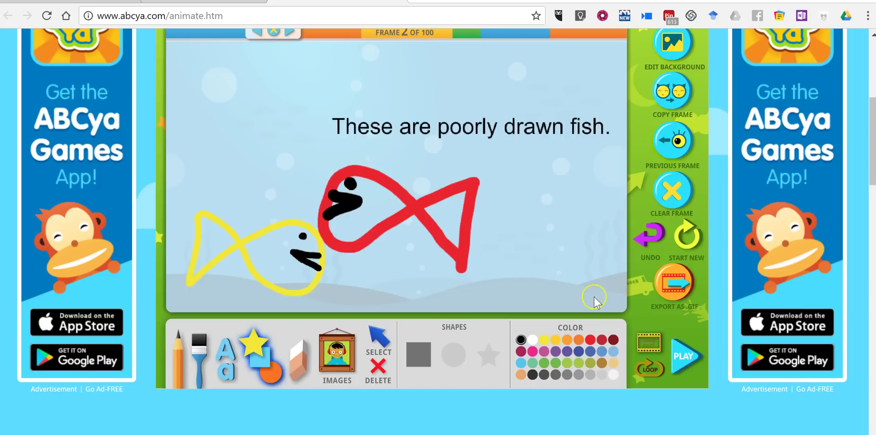
{"action": "scroll", "coordinate": [511, 265], "scroll_direction": "up", "scroll_amount": 2}
{"action": "left_click", "coordinate": [206, 60]}
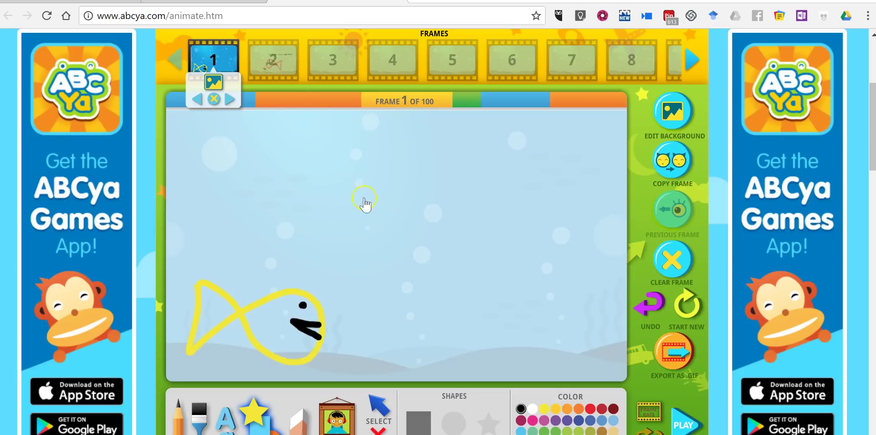
{"action": "left_click", "coordinate": [682, 425]}
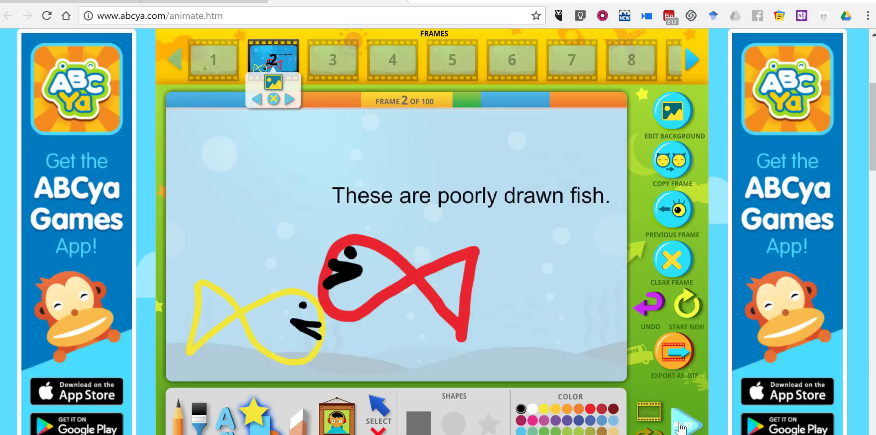
{"action": "left_click", "coordinate": [226, 64]}
{"action": "scroll", "coordinate": [638, 361], "scroll_direction": "down", "scroll_amount": 2}
{"action": "left_click", "coordinate": [648, 365]}
{"action": "left_click", "coordinate": [682, 361]}
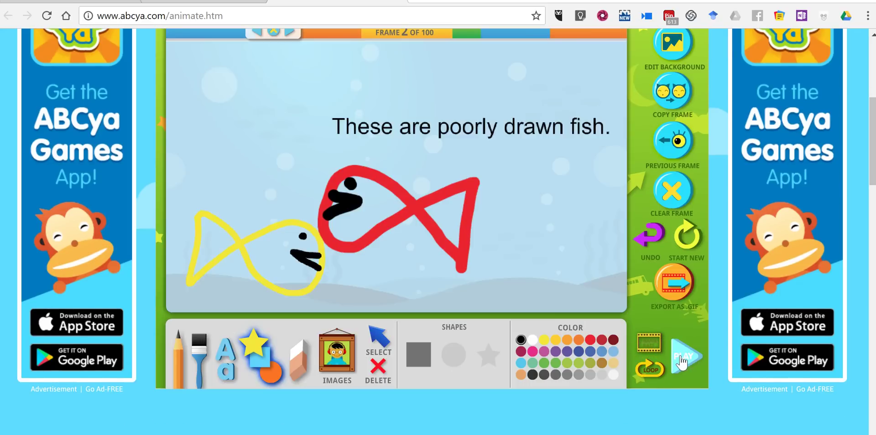
{"action": "left_click", "coordinate": [681, 360]}
{"action": "scroll", "coordinate": [679, 360], "scroll_direction": "up", "scroll_amount": 2}
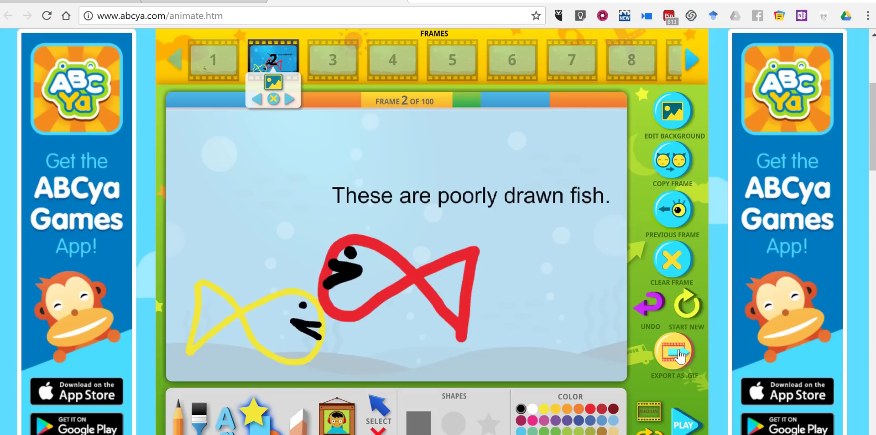
Export the animation as a Half-size GIF and bring up its save dialog
{"action": "left_click", "coordinate": [680, 355]}
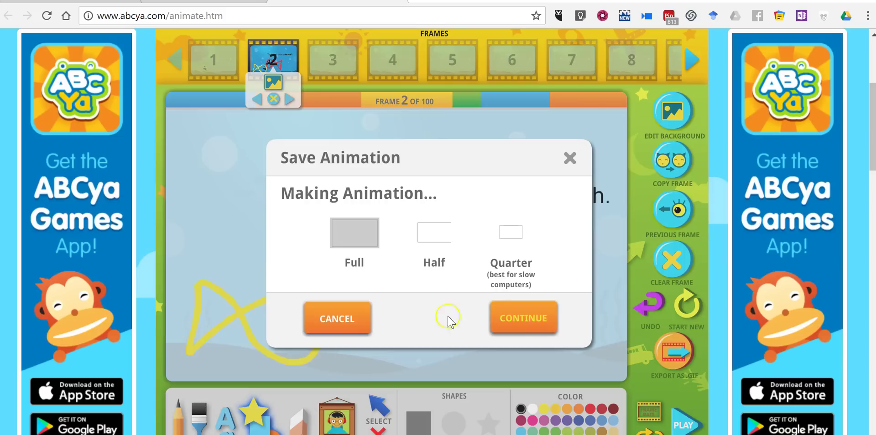
{"action": "left_click", "coordinate": [442, 244]}
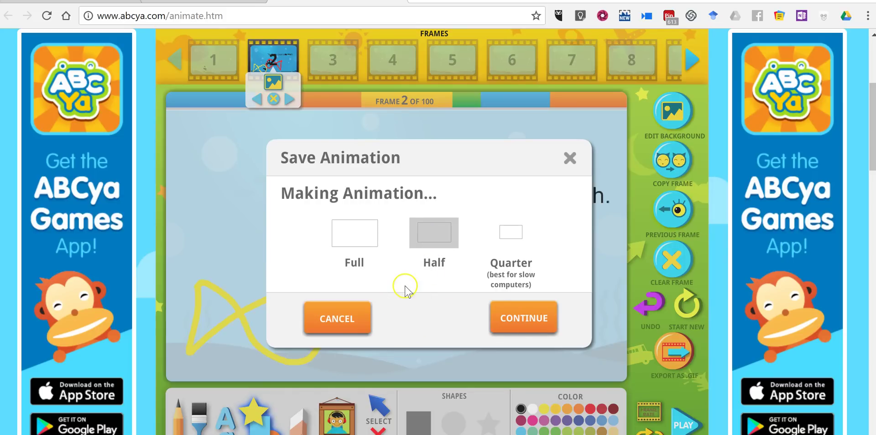
{"action": "left_click", "coordinate": [533, 321]}
{"action": "left_click", "coordinate": [533, 321]}
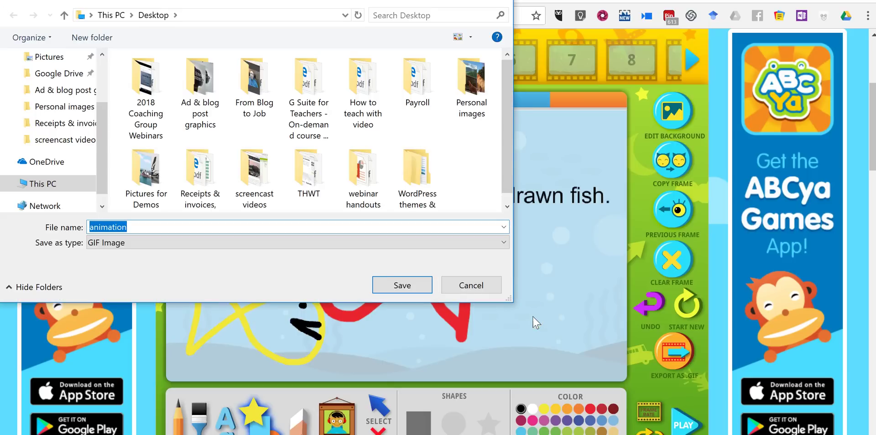
Save the GIF to the Desktop with the file name 'animation of fish'
{"action": "left_click", "coordinate": [133, 228]}
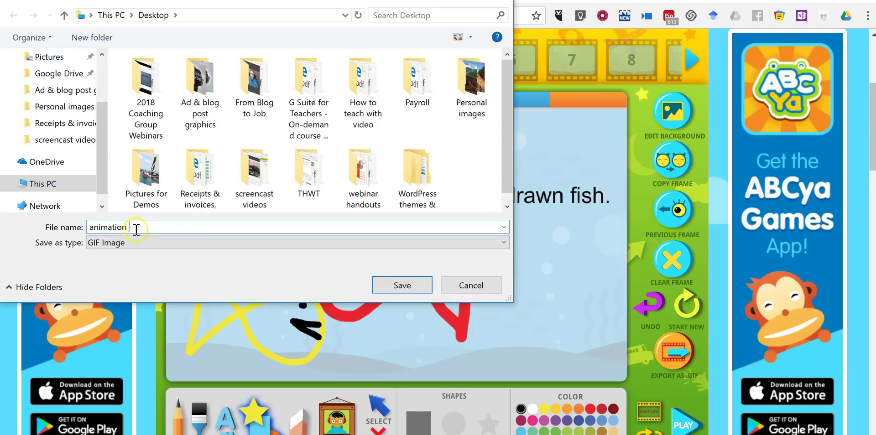
{"action": "type", "text": "of fish"}
{"action": "scroll", "coordinate": [69, 137], "scroll_direction": "up", "scroll_amount": 1}
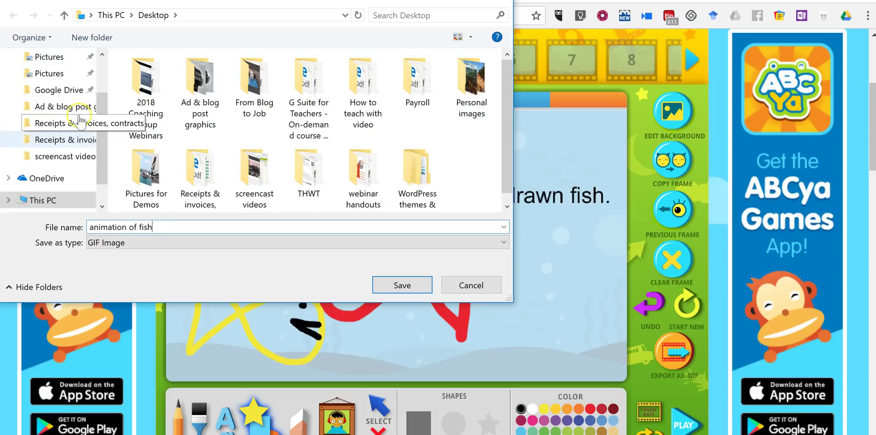
{"action": "left_click", "coordinate": [58, 61]}
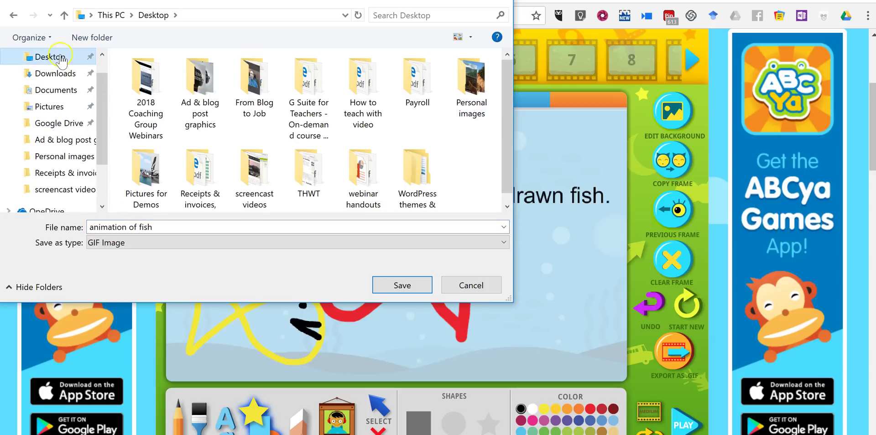
{"action": "scroll", "coordinate": [68, 100], "scroll_direction": "up", "scroll_amount": 1}
{"action": "left_click", "coordinate": [401, 285]}
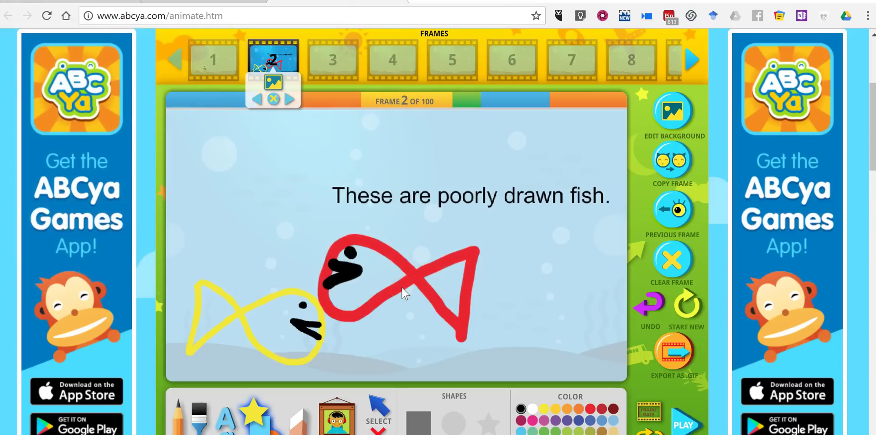